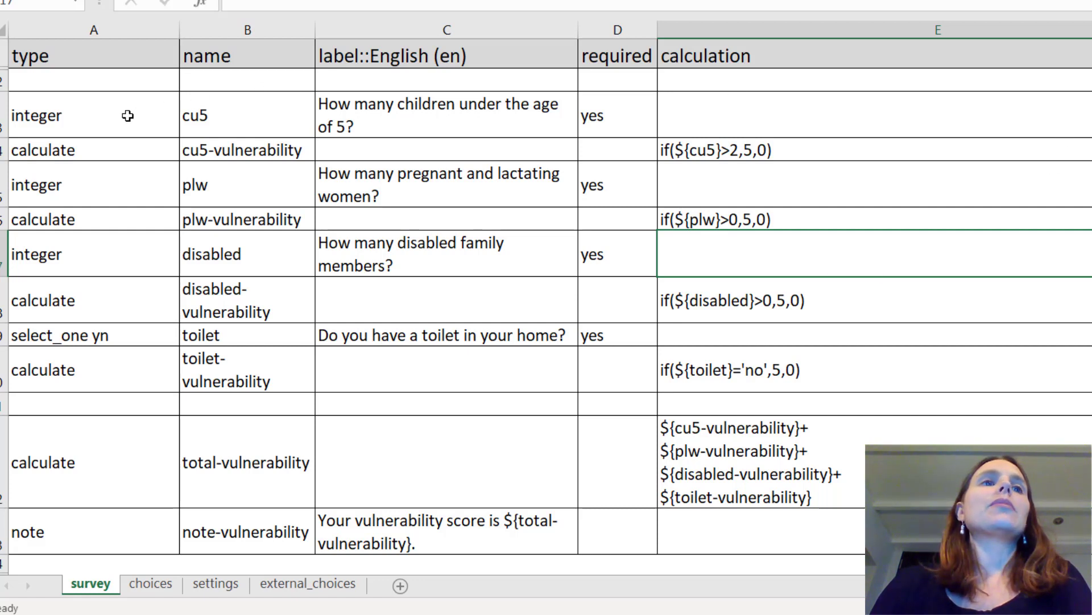
Review the cu5 question's type, name, children-under-5 label and required setting
left_click(115, 118)
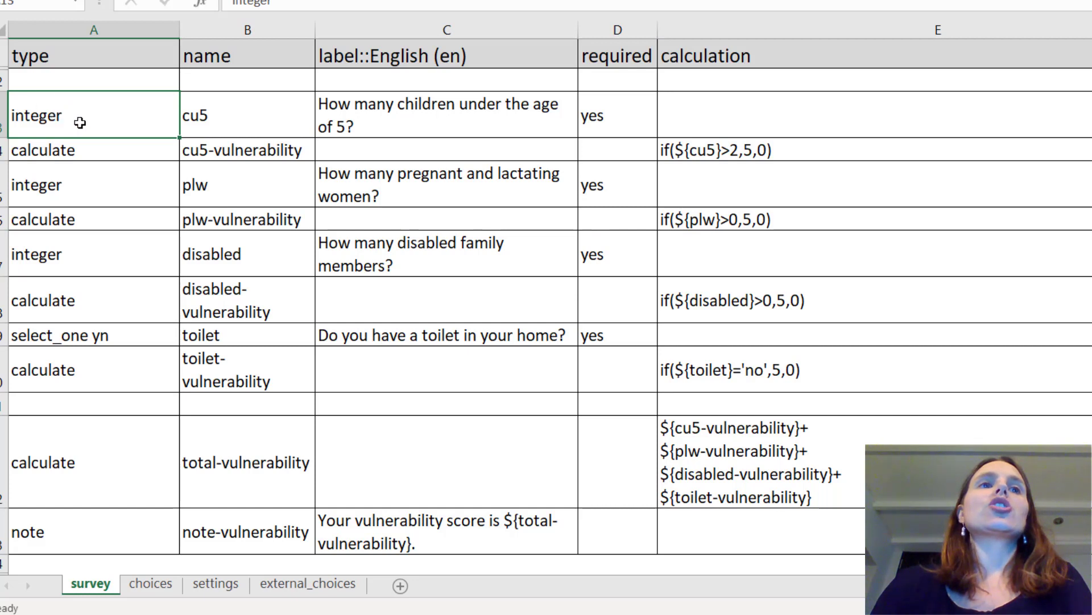
left_click(197, 116)
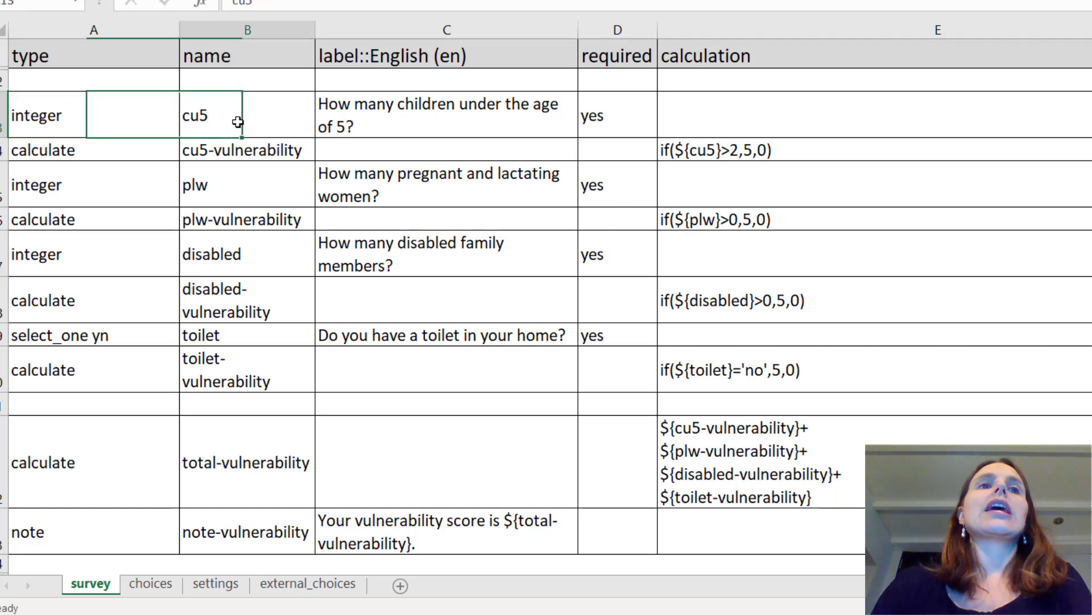
left_click(370, 117)
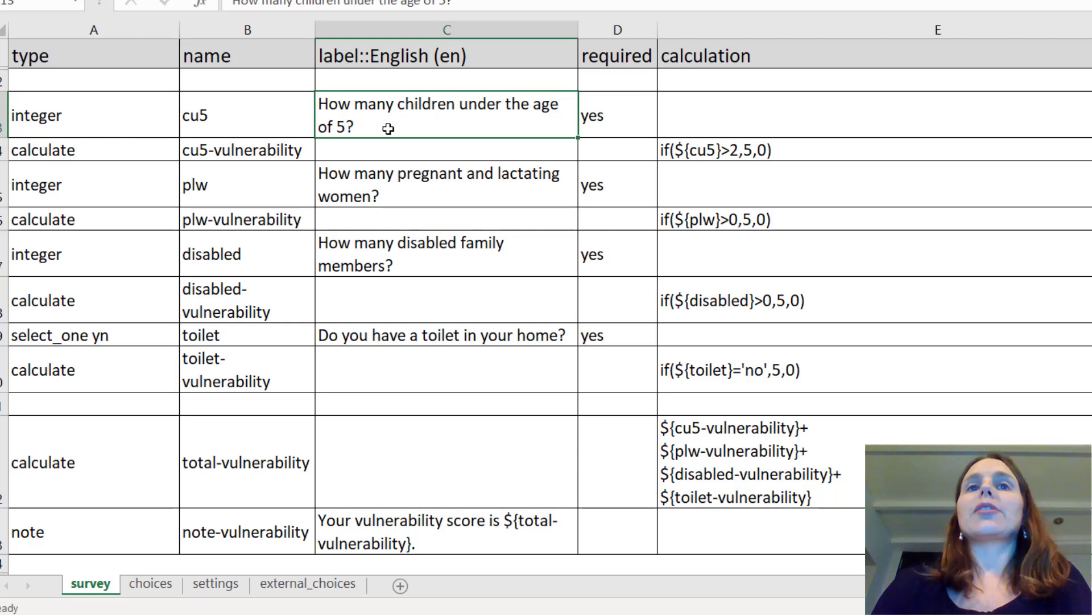
left_click(598, 132)
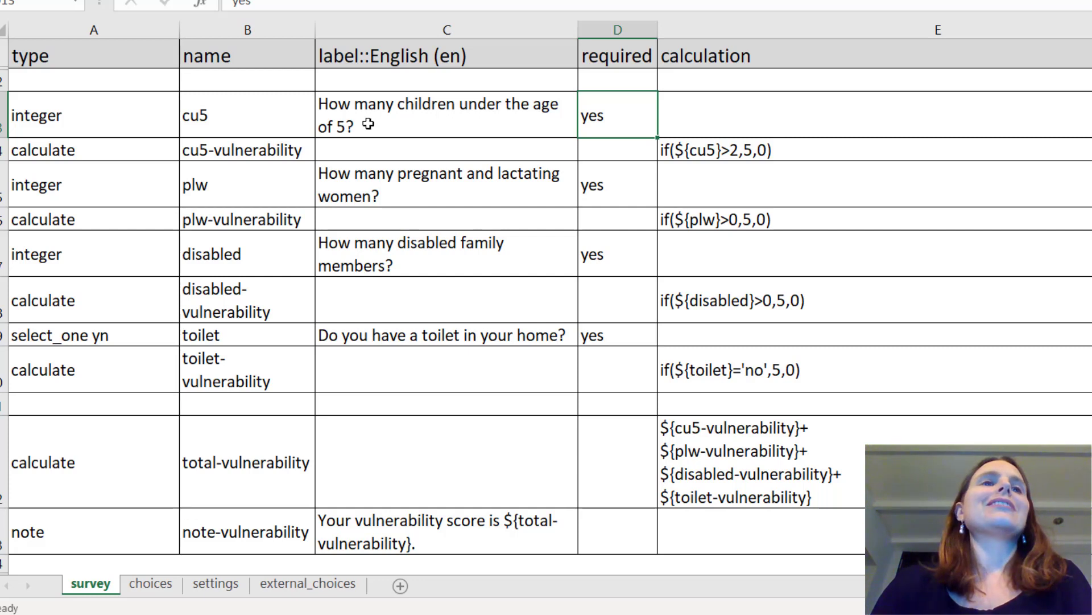
Examine the cu5-vulnerability calculate row and how its formula references the cu5 question
left_click(62, 155)
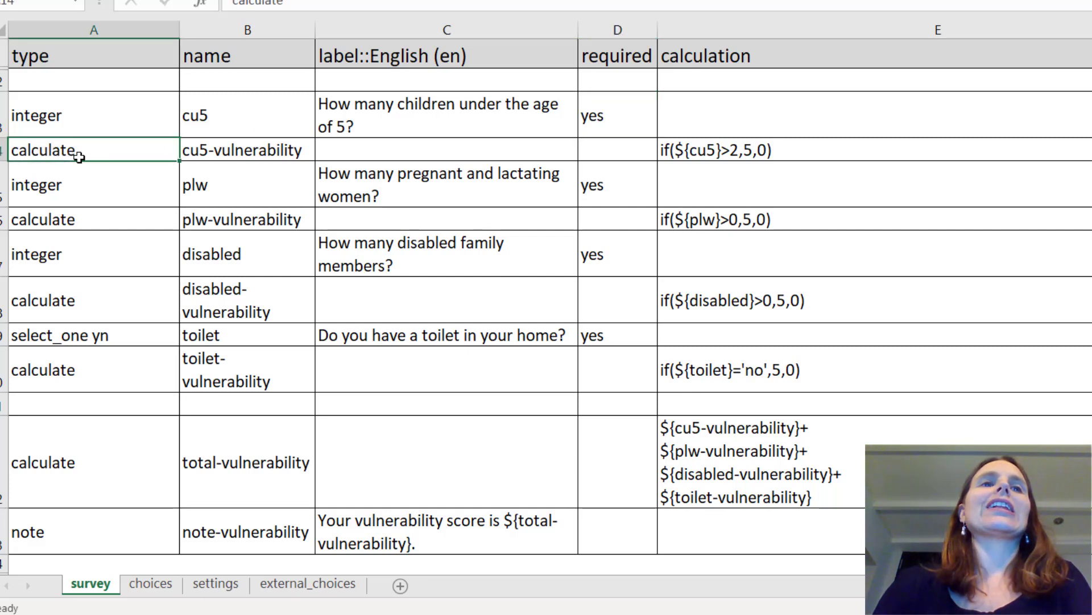
left_click(194, 152)
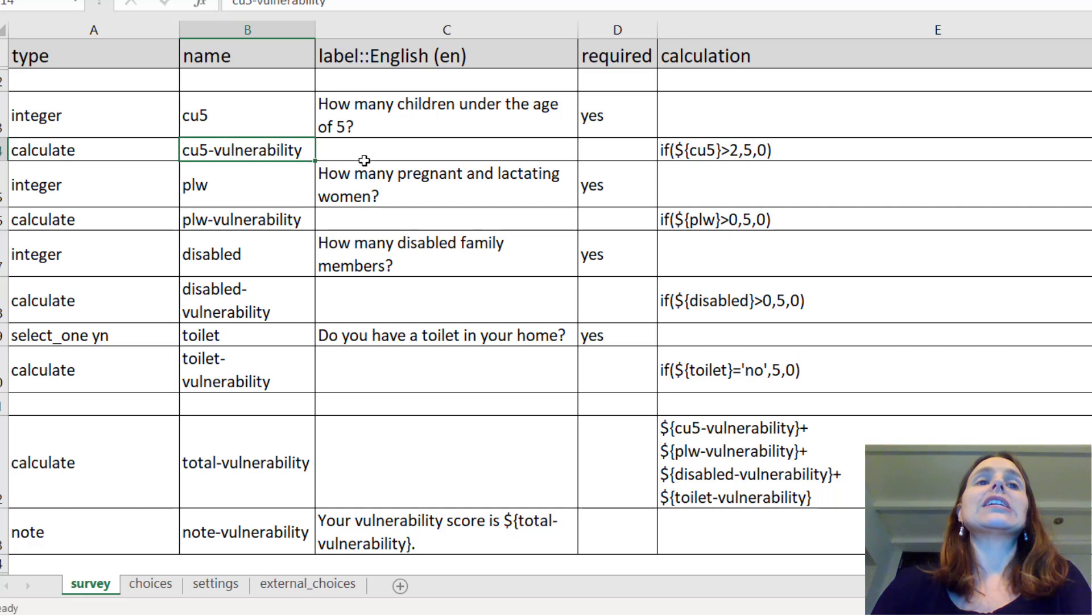
left_click(693, 157)
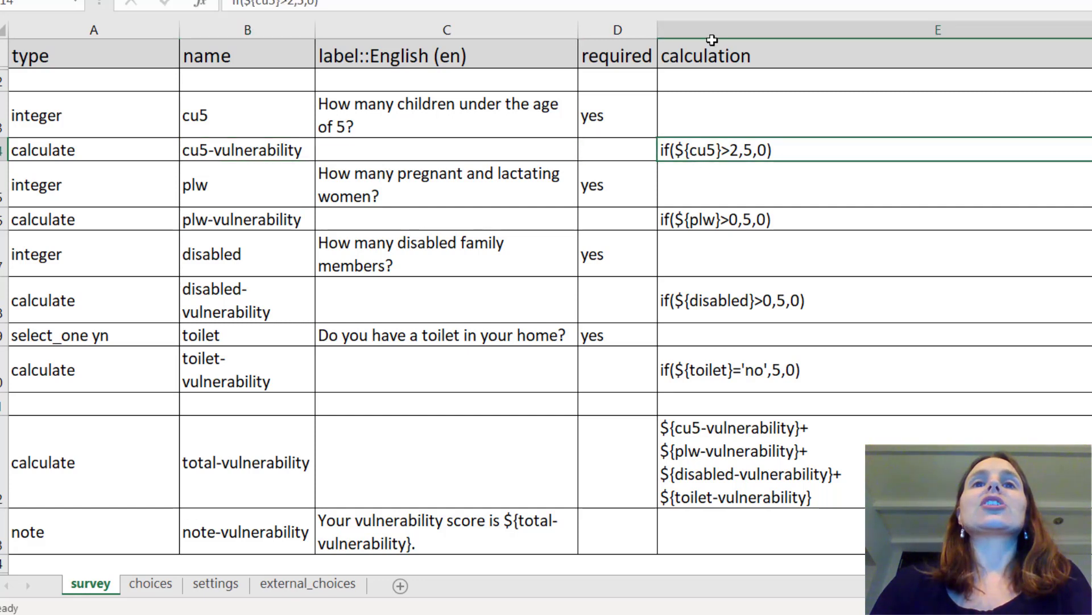
left_click(698, 34)
left_click(699, 52)
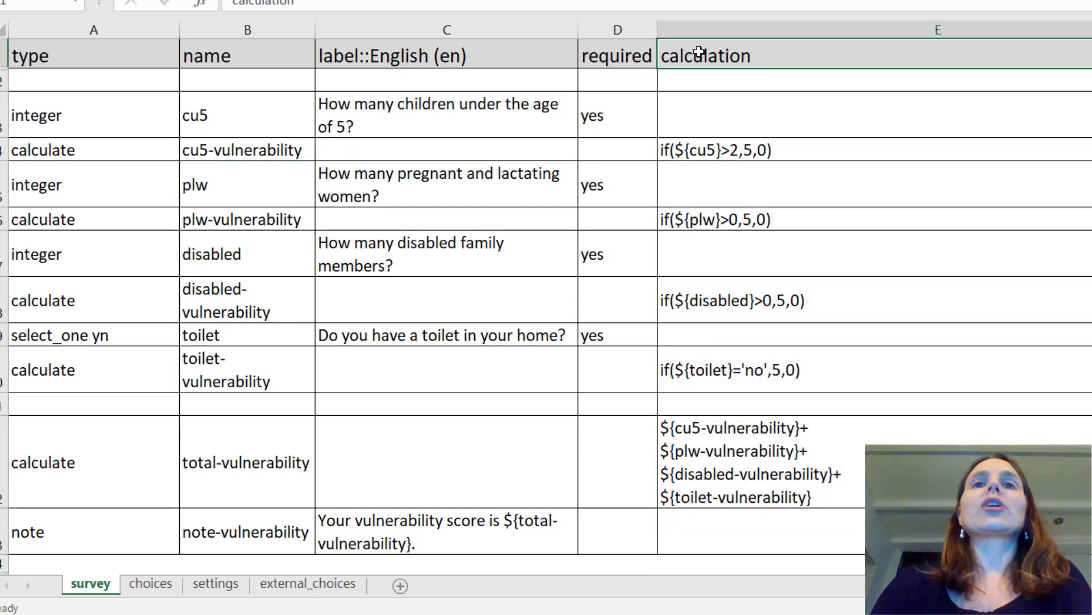
left_click(716, 150)
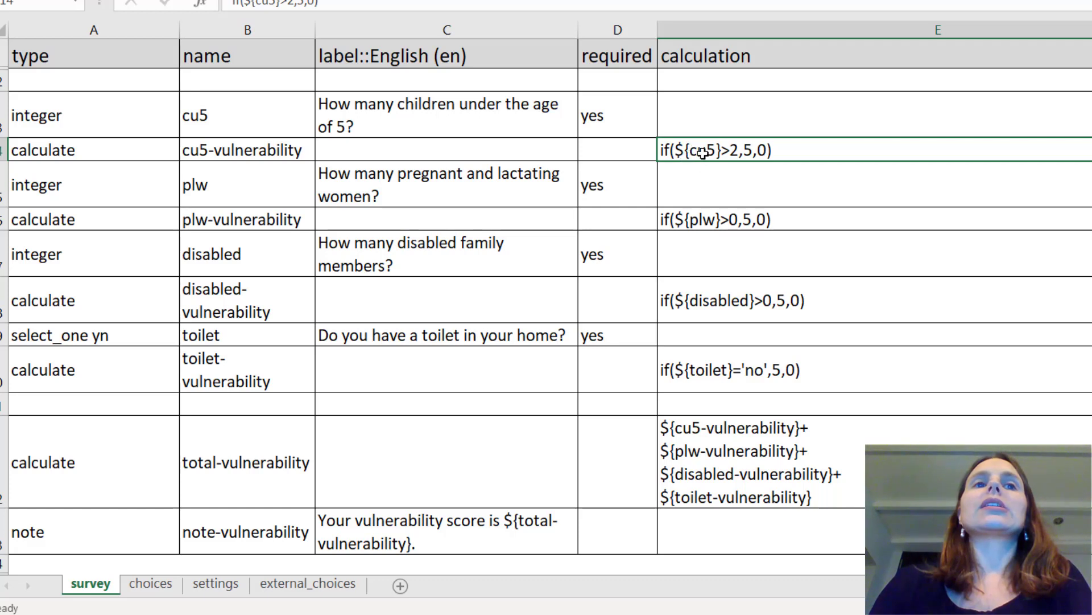
left_click(209, 115)
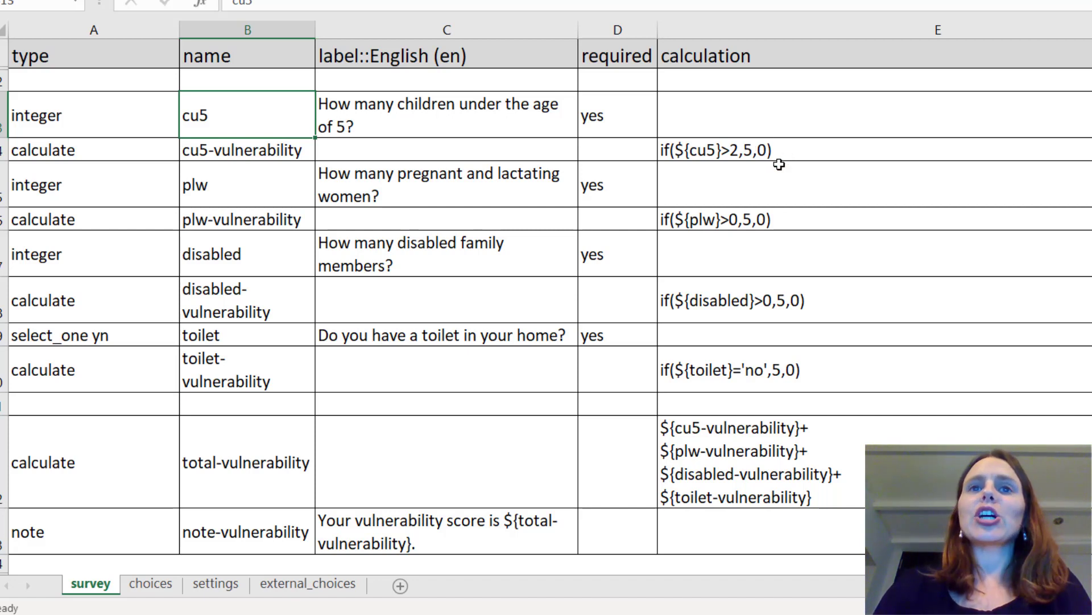
left_click(766, 150)
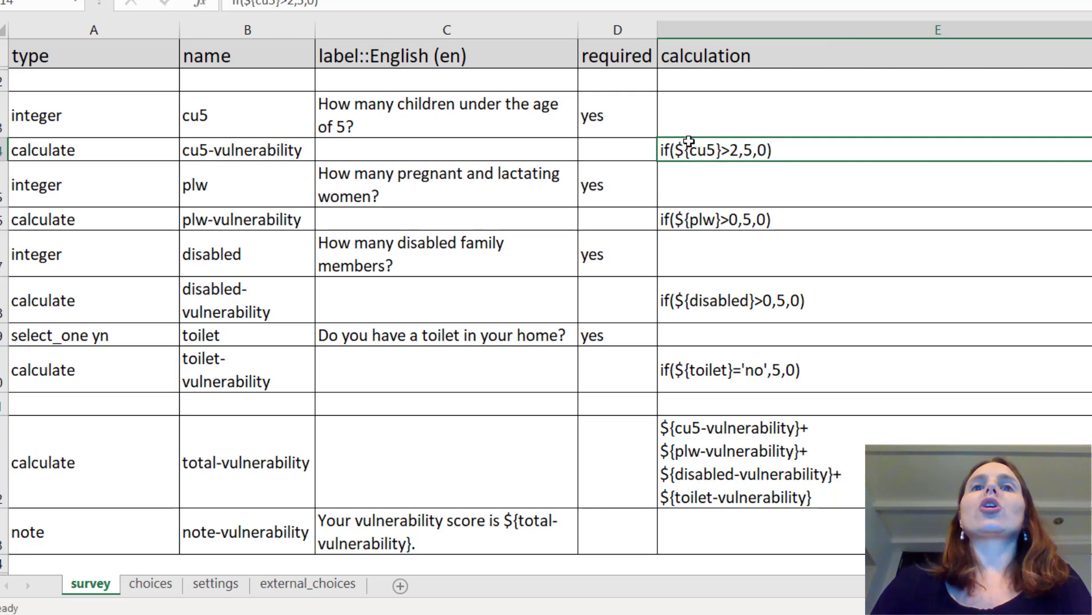
left_click(265, 110)
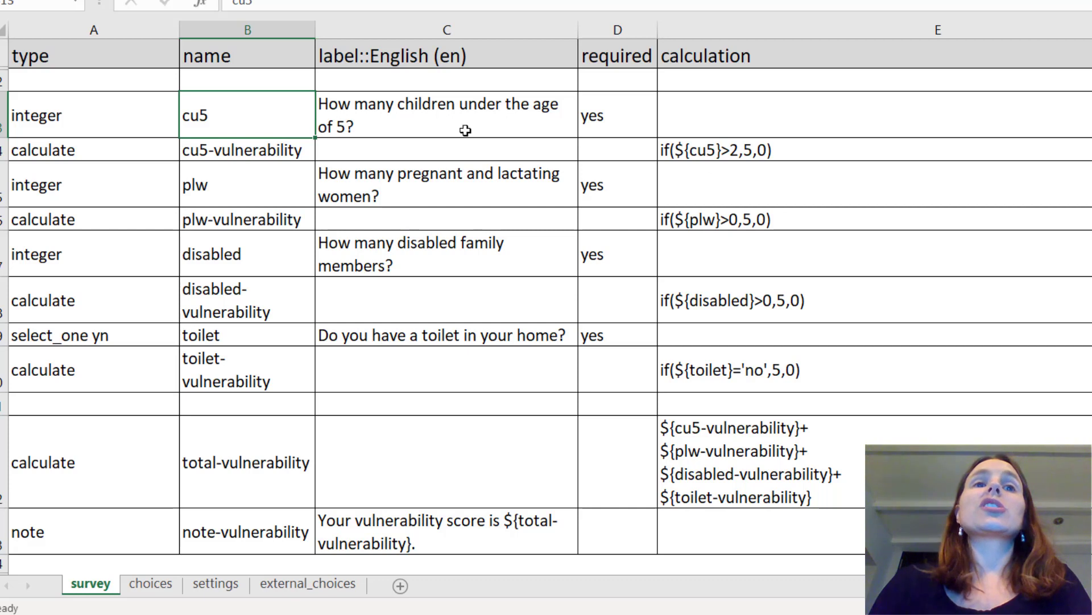
Highlight the pregnant-and-lactating-women and disabled-members questions with their vulnerability calculation rows
left_click_drag(108, 188, 512, 197)
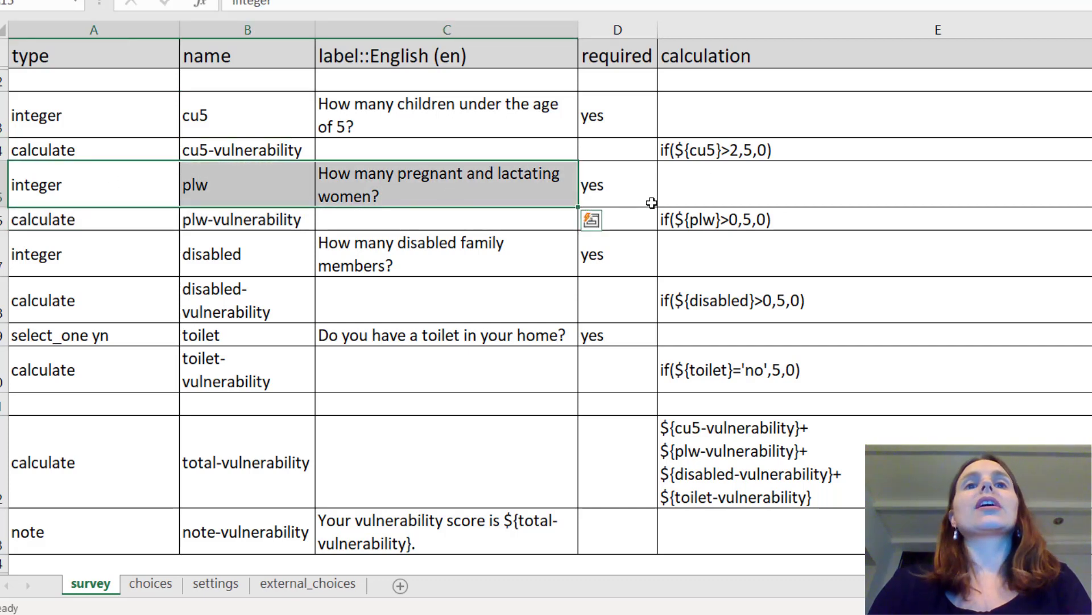
left_click(92, 218)
mouse_move(92, 219)
left_mouse_down()
mouse_move(195, 216)
mouse_move(414, 241)
mouse_move(546, 229)
mouse_move(672, 236)
mouse_move(700, 218)
left_mouse_up()
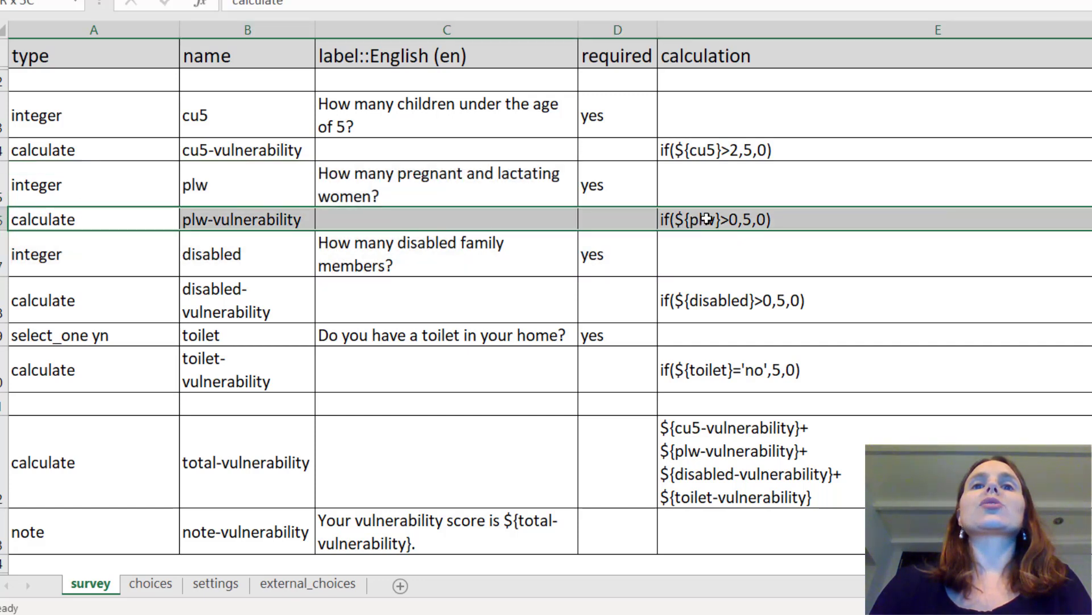
left_click(700, 218)
left_click(137, 256)
mouse_move(189, 263)
left_mouse_down()
mouse_move(524, 329)
mouse_move(689, 268)
left_mouse_up()
left_click_drag(158, 293, 695, 297)
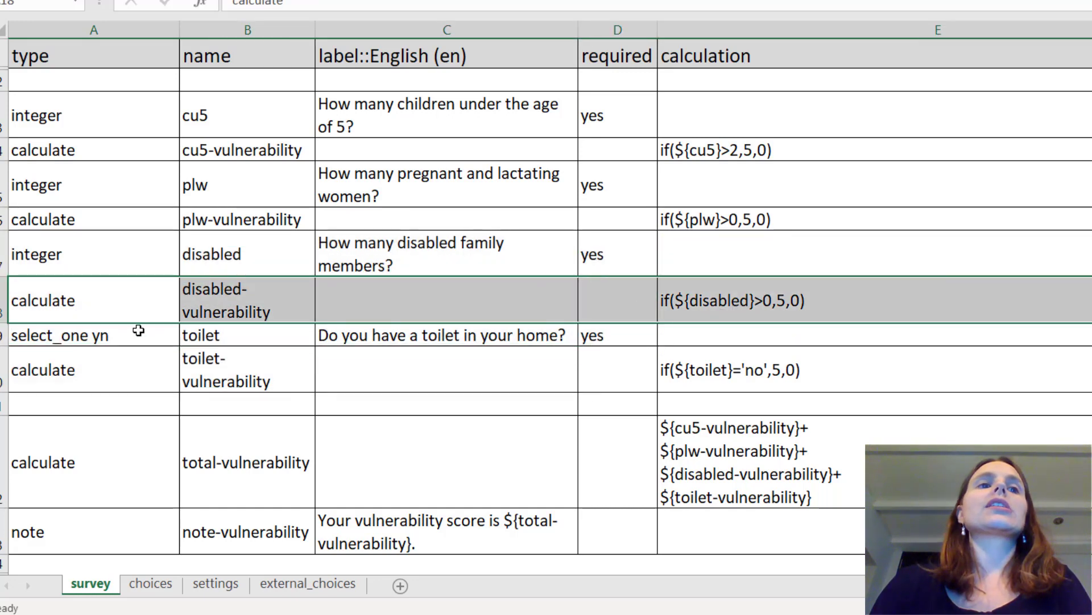
Review the select_one yn toilet question and its toilet-vulnerability formula, then mark all four question–calculation pairs
left_click(132, 336)
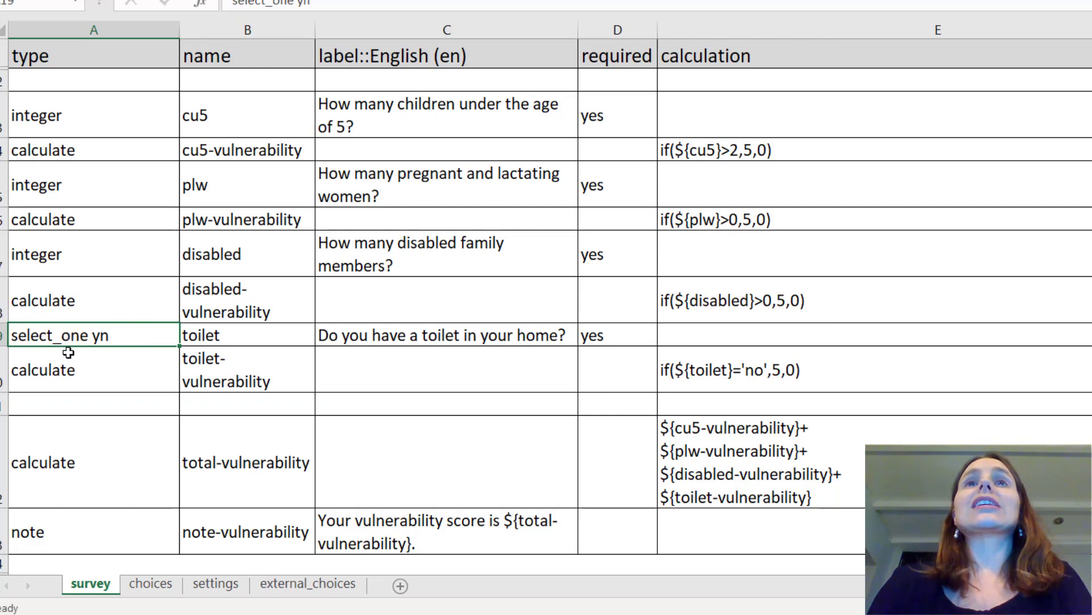
left_click(232, 339)
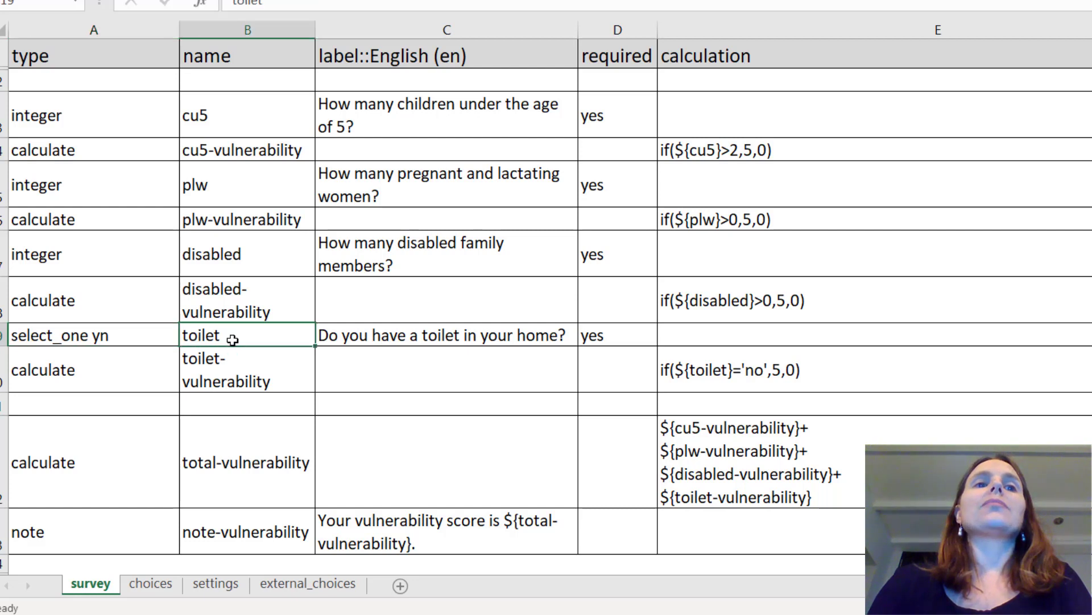
left_click(464, 337)
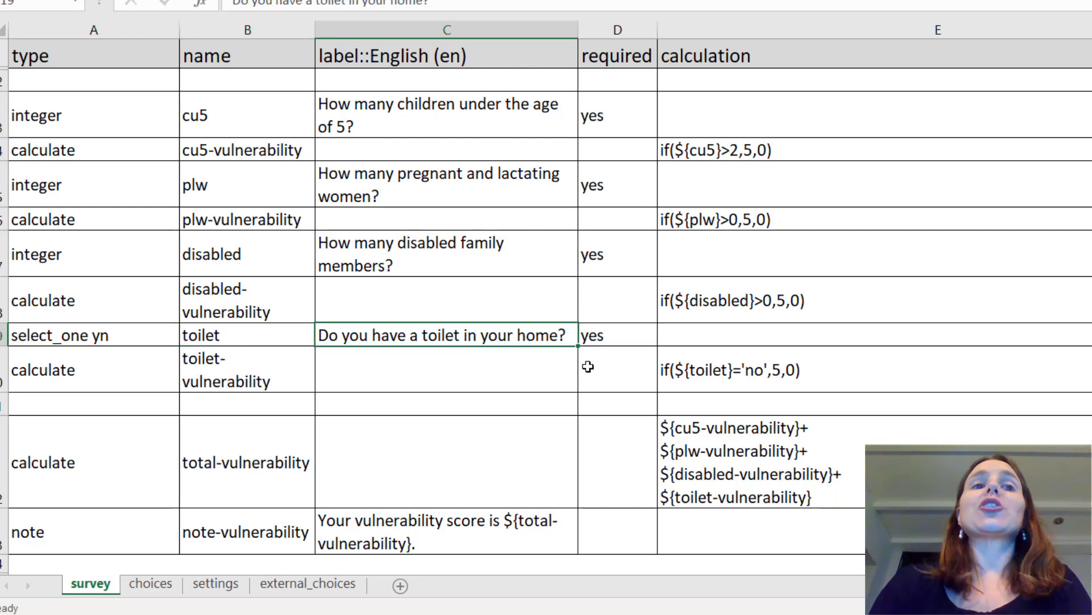
left_click(90, 361)
left_click(191, 376)
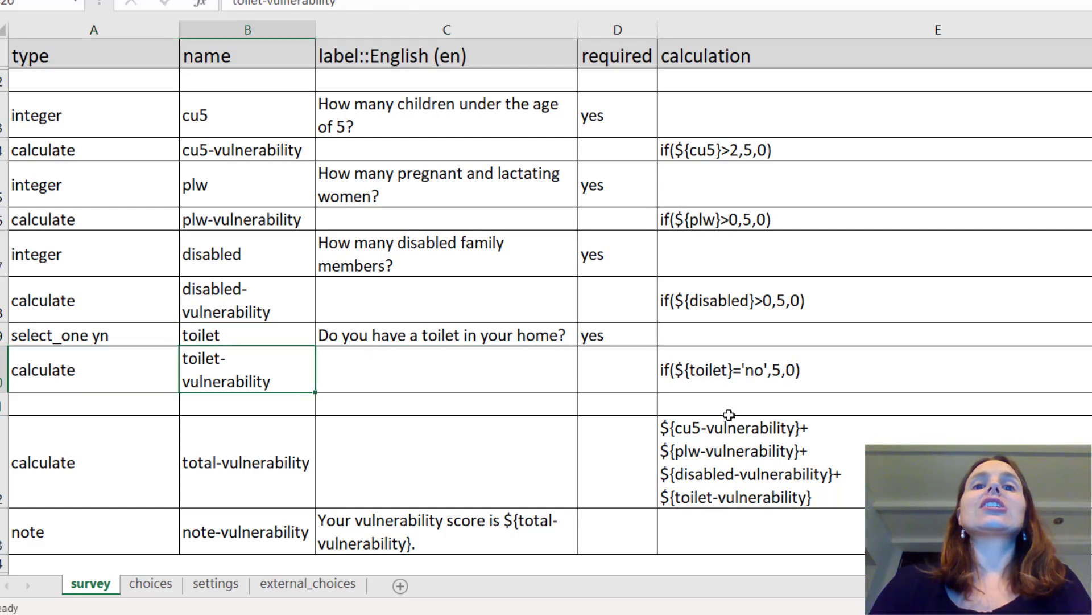
left_click(711, 372)
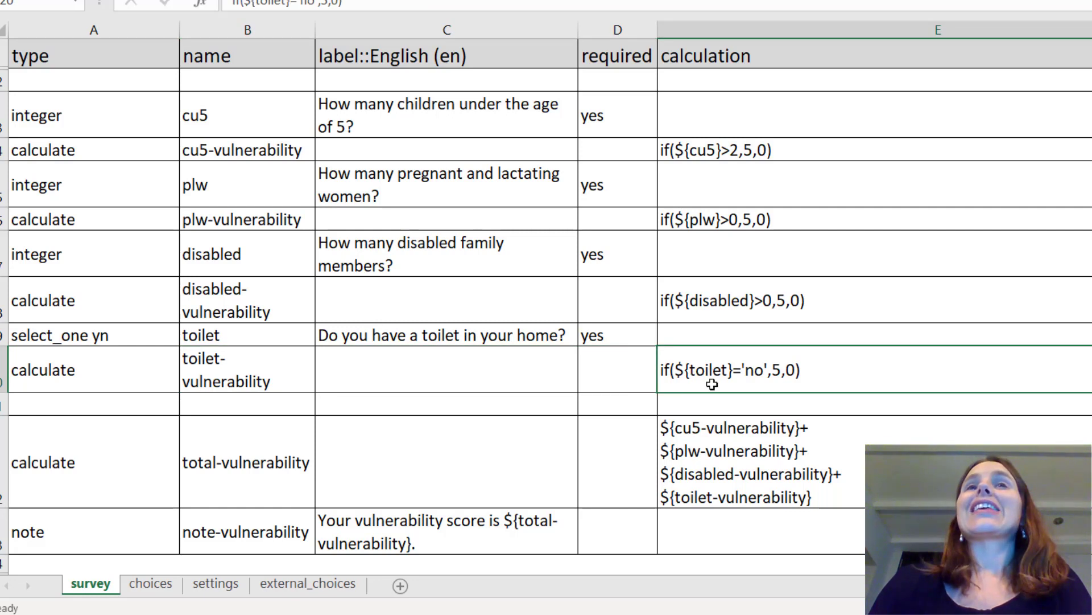
left_click(253, 339)
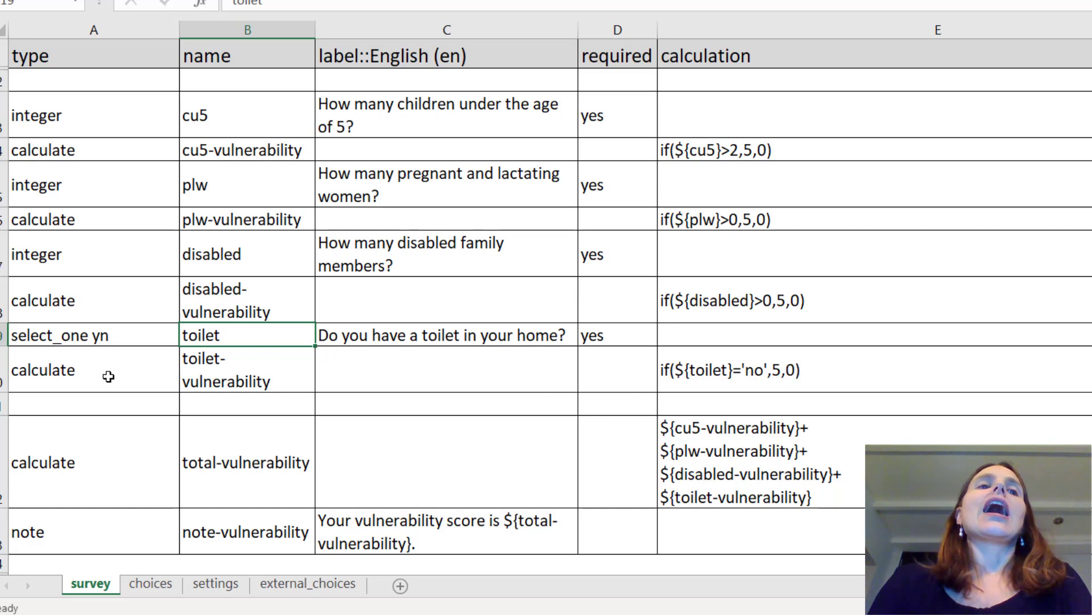
mouse_move(710, 385)
left_mouse_down()
mouse_move(383, 302)
mouse_move(153, 108)
mouse_move(105, 110)
left_mouse_up()
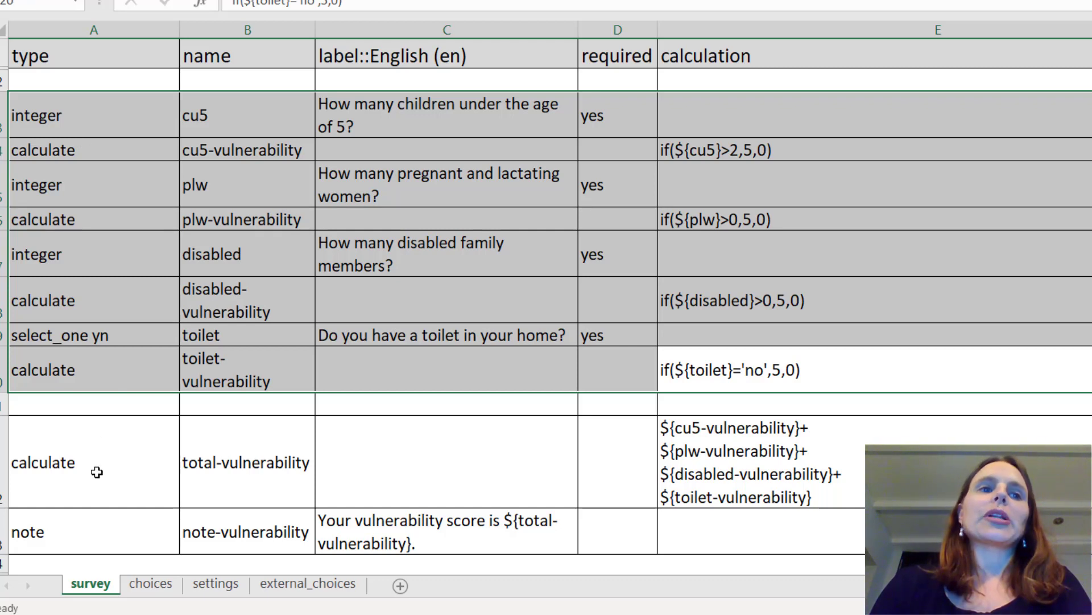
Inspect the total-vulnerability row and highlight the cu5-vulnerability reference in its formula
left_click_drag(96, 471, 227, 481)
left_click(228, 478)
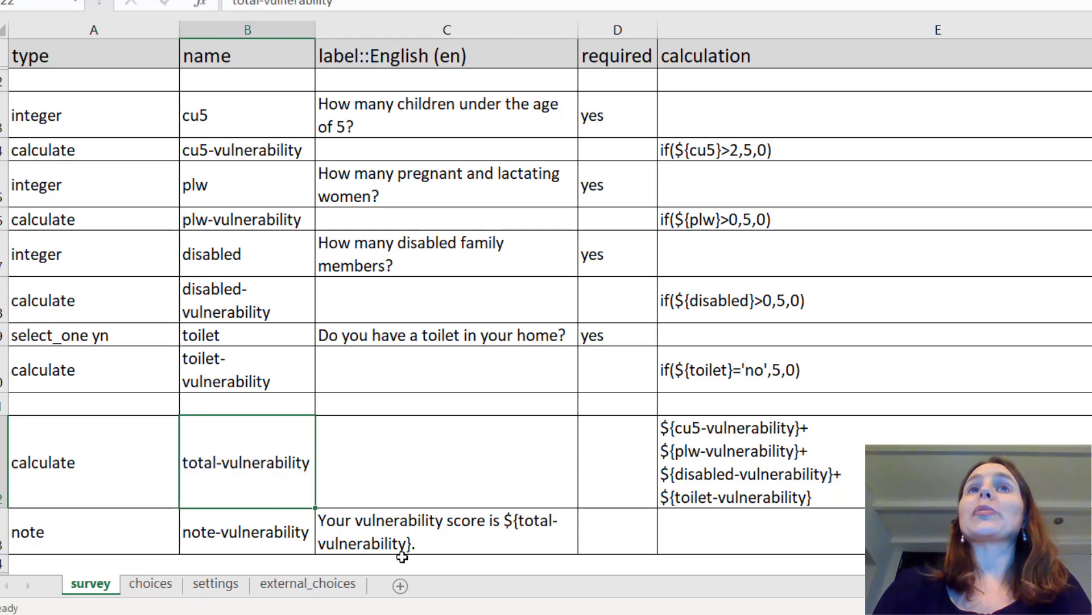
left_click(679, 431)
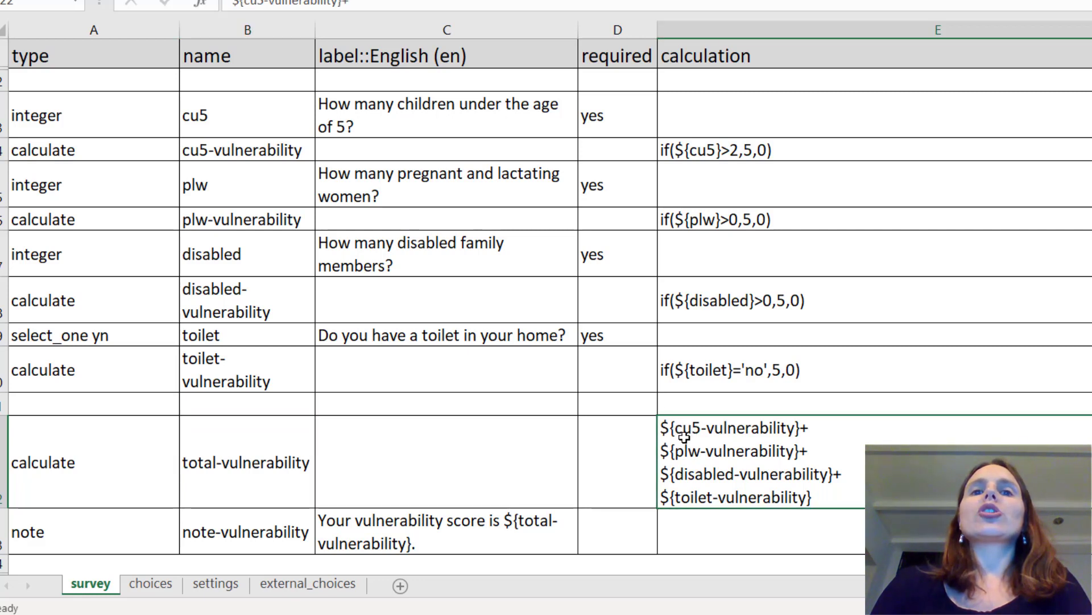
double_click(788, 429)
left_click_drag(795, 430, 678, 417)
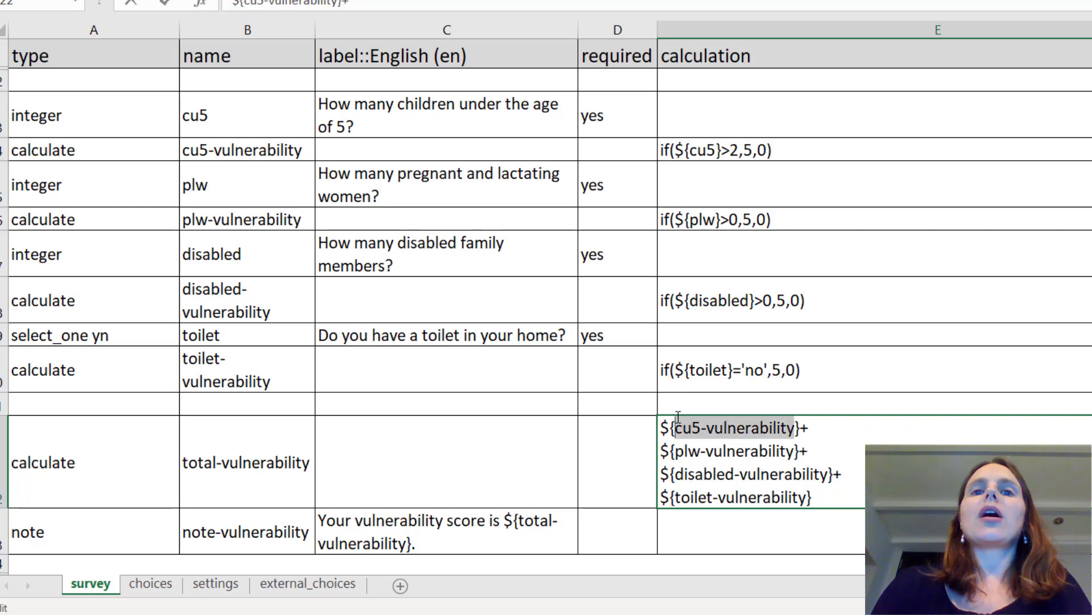
Trace the total-vulnerability formula to the cu5, plw, disabled and toilet vulnerability rows it sums
left_click(235, 152)
left_click(237, 202)
left_click(239, 224)
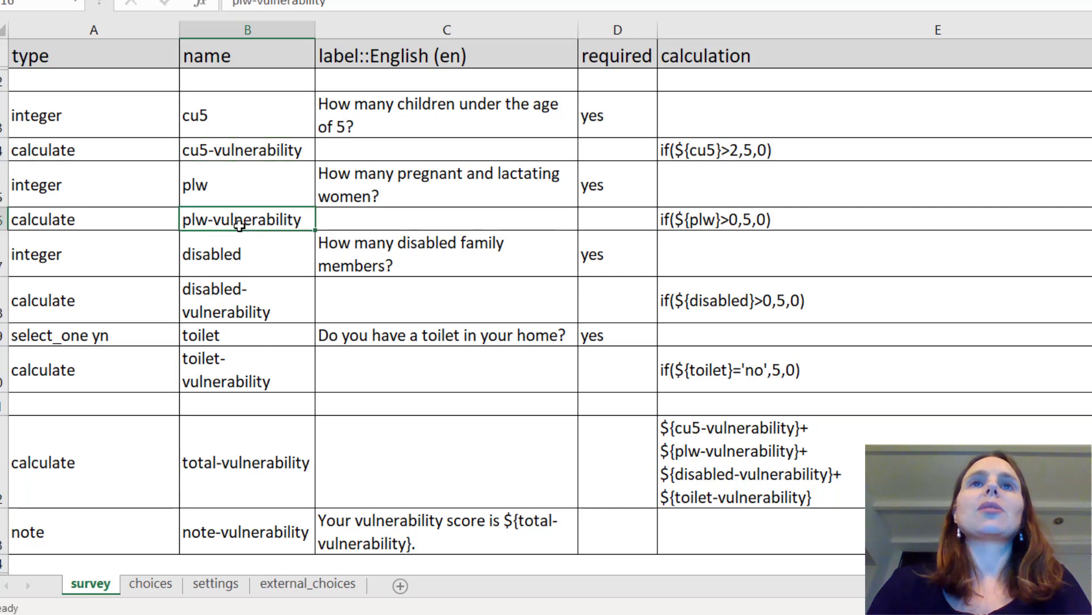
left_click(268, 302)
left_click(292, 365)
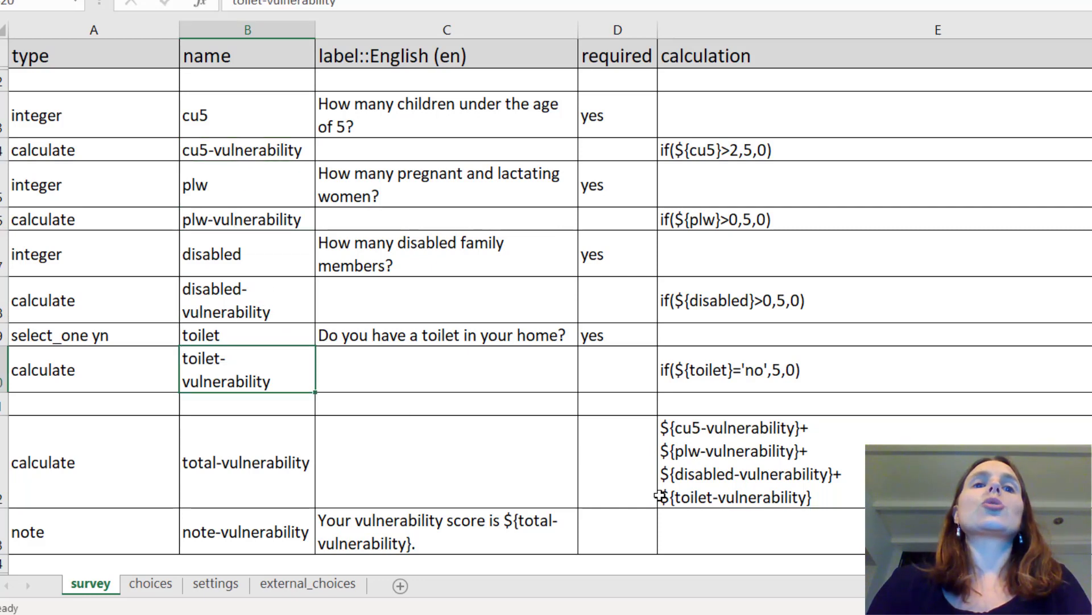
left_click(734, 433)
double_click(734, 432)
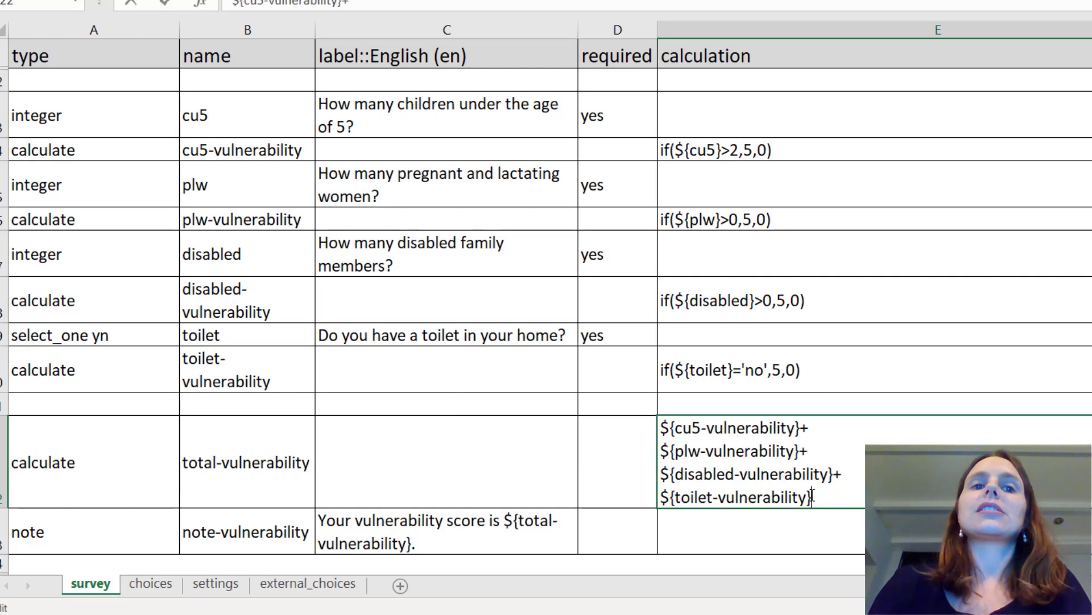
left_click(842, 502)
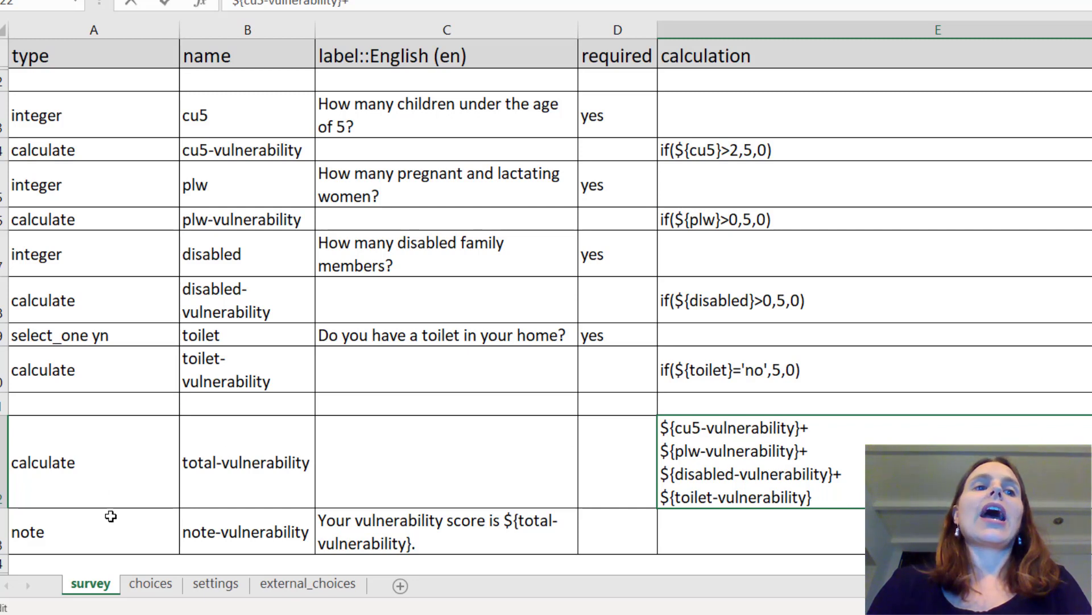
Edit the note-vulnerability message so it reads 'Your vulnerability score is ${total-vulnerability}.'
left_click(99, 530)
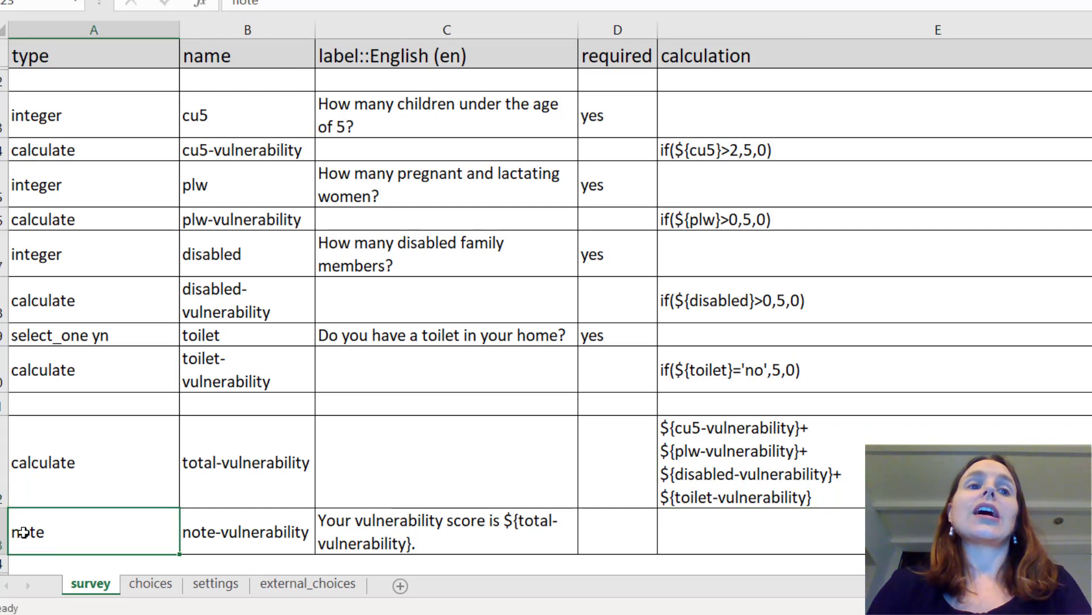
left_click(234, 534)
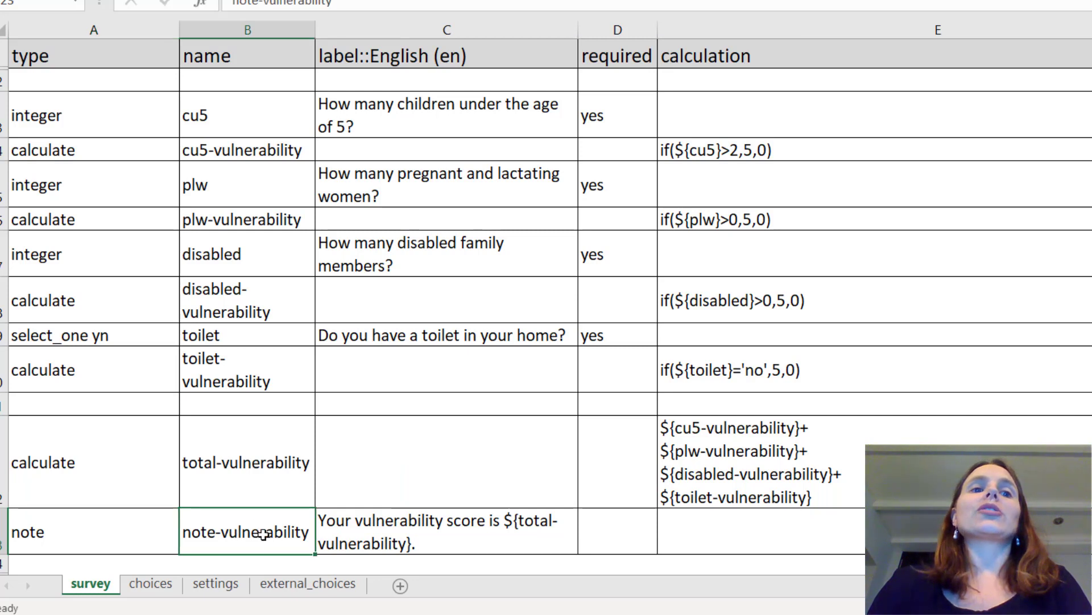
left_click(350, 531)
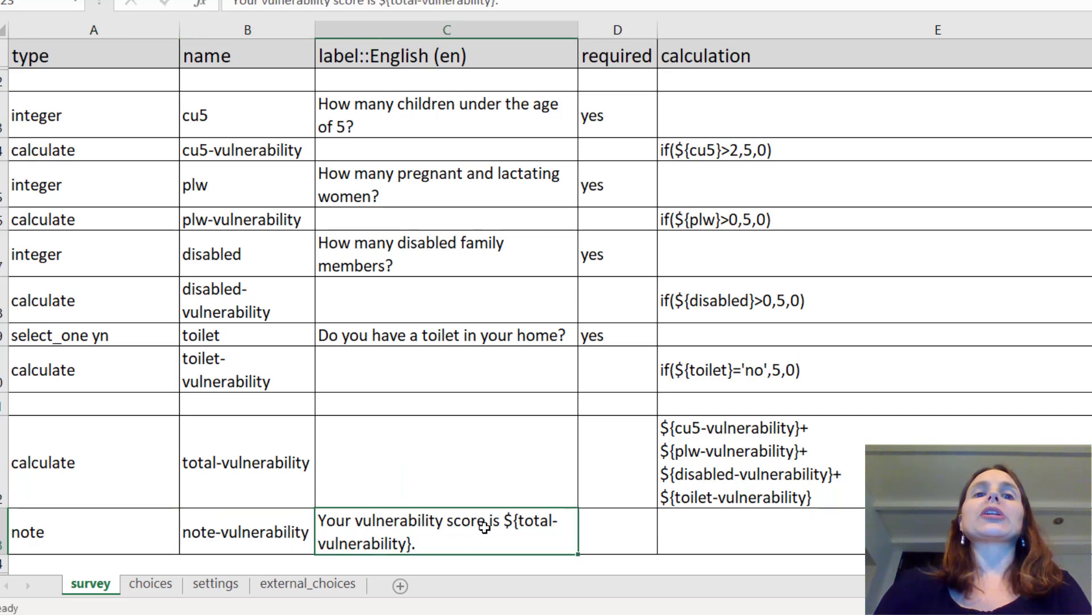
key("F2")
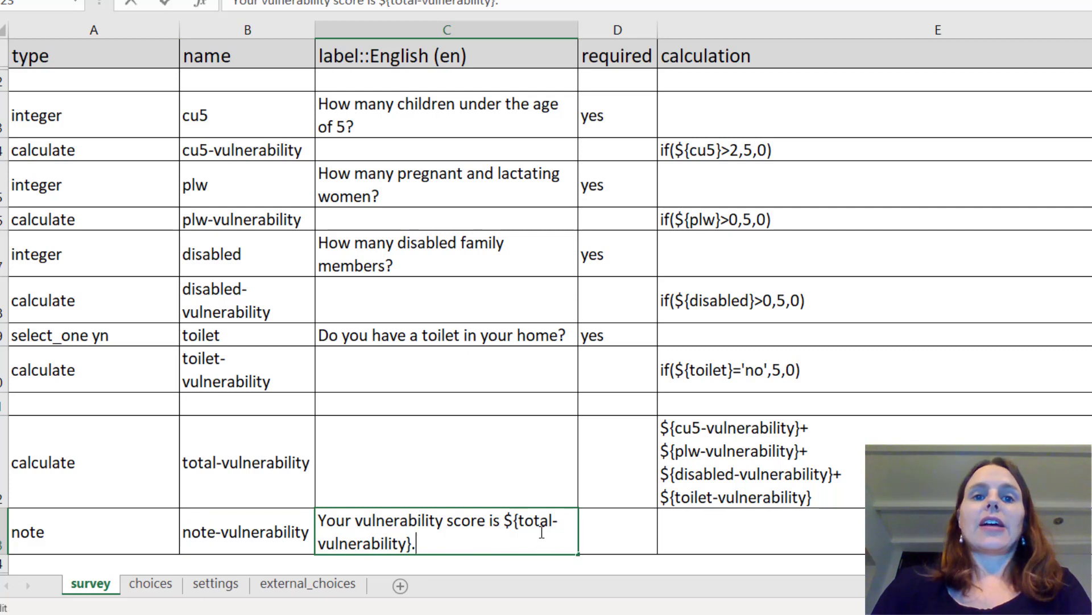
left_click(505, 520, "shift")
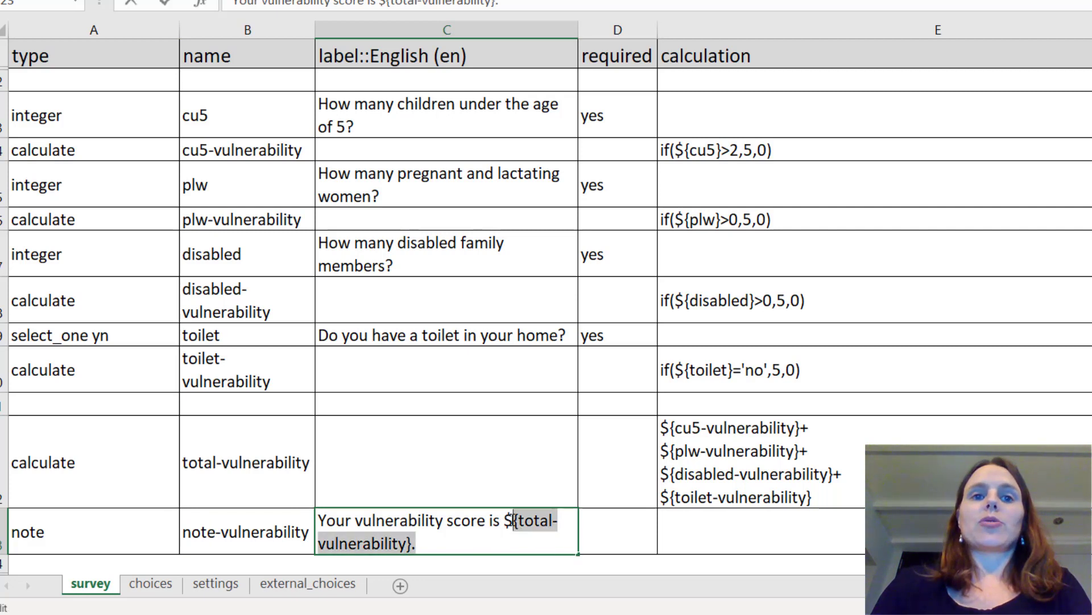
left_click(246, 436)
left_click(434, 547)
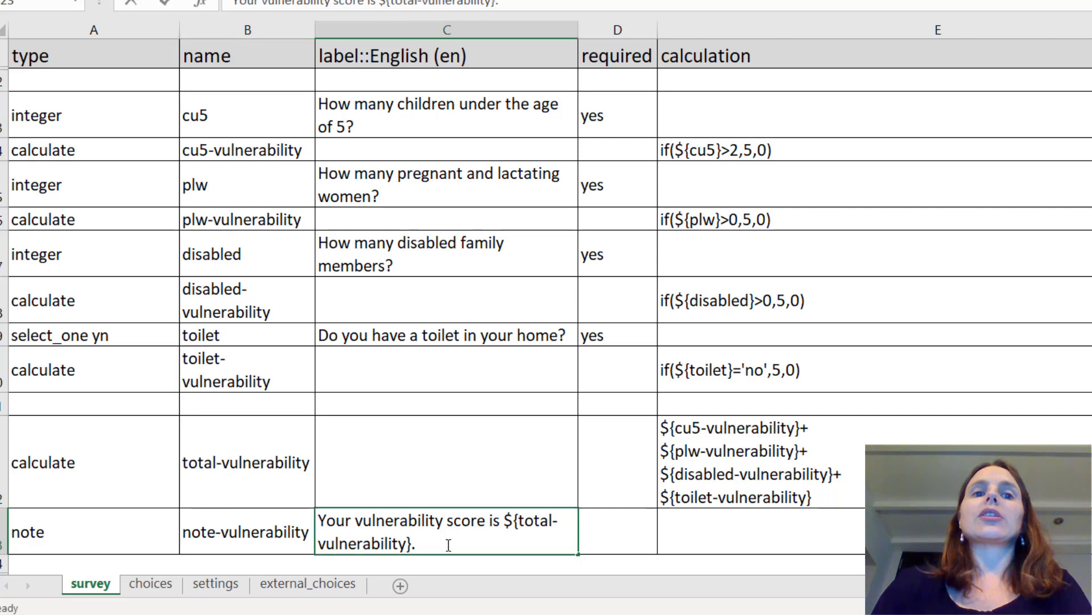
key("F2")
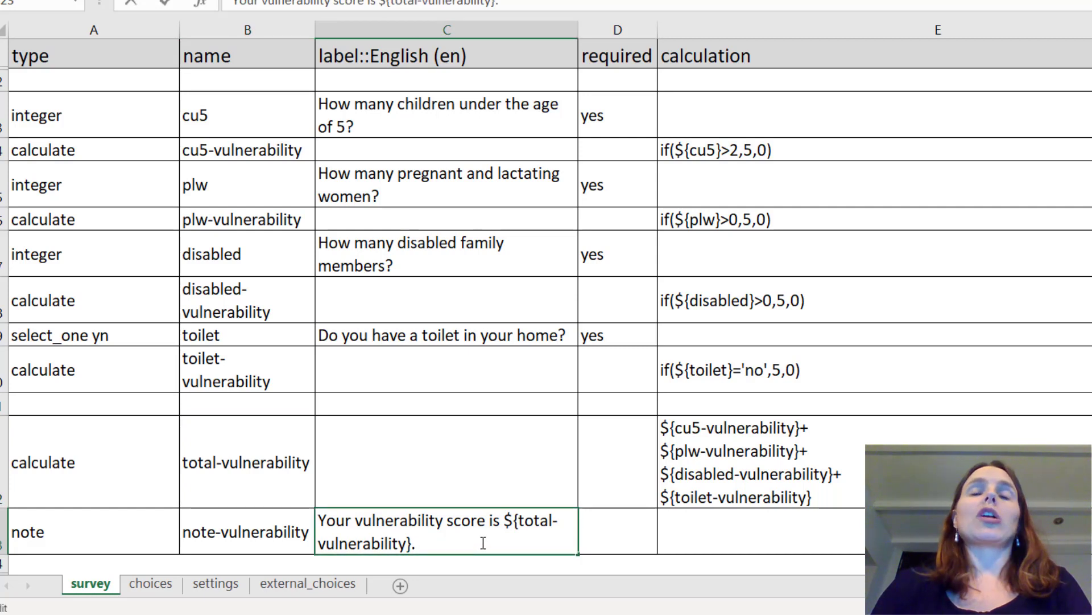
left_click(737, 487)
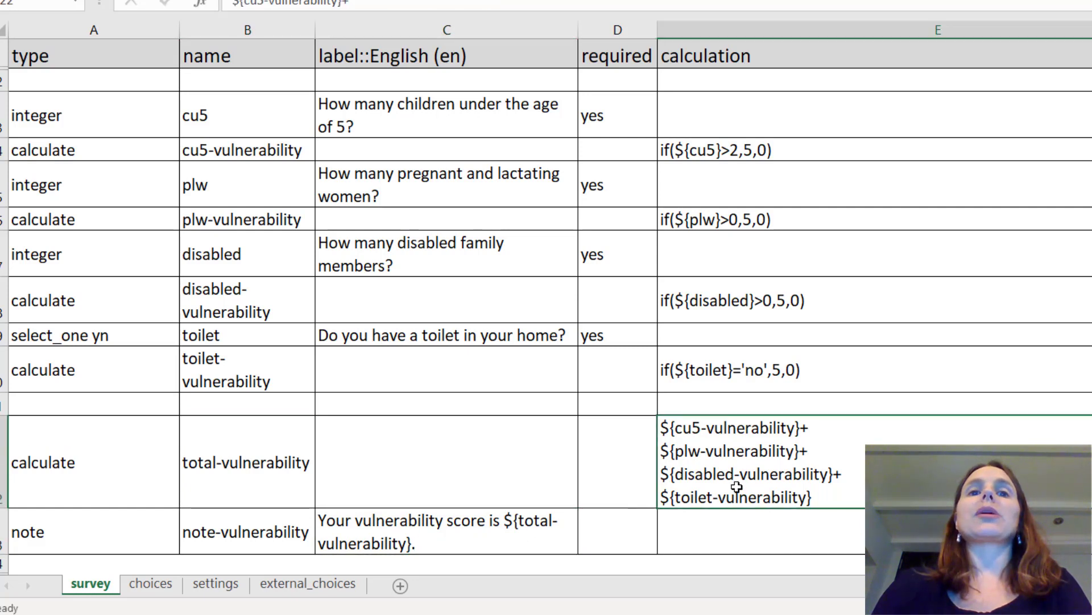
left_click(620, 514)
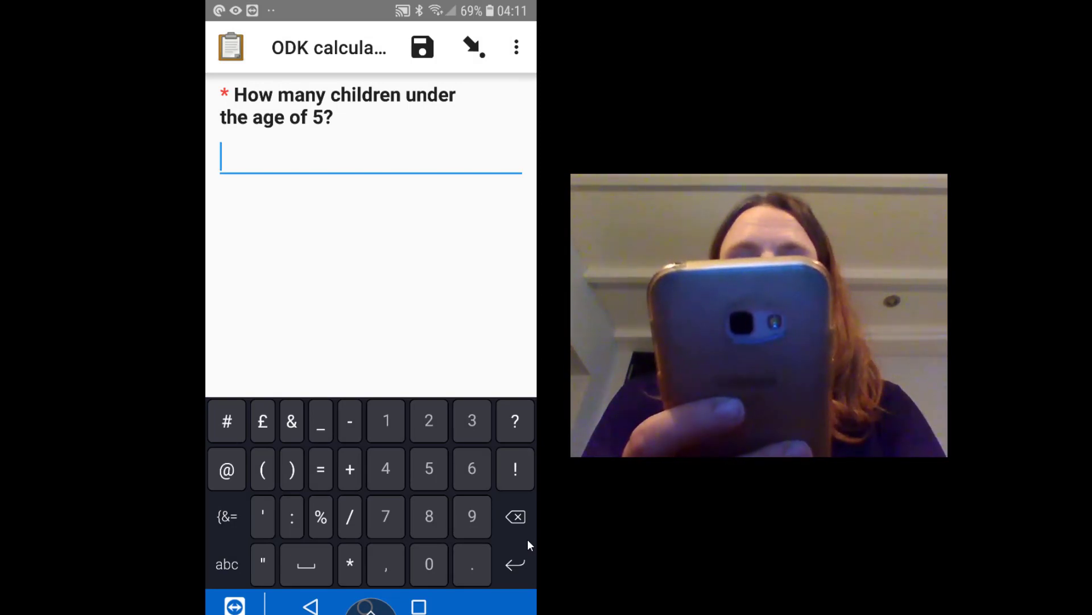
Enter 3 children under 5, 1 pregnant or lactating woman, 0 disabled members, and Yes for toilet
type("3")
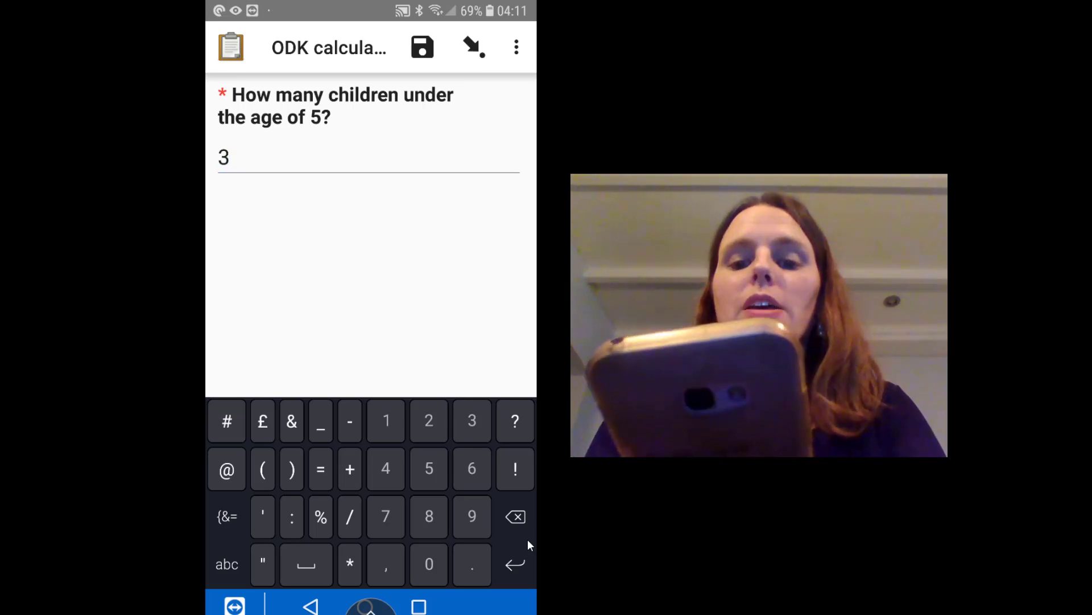
key("Return")
type("1")
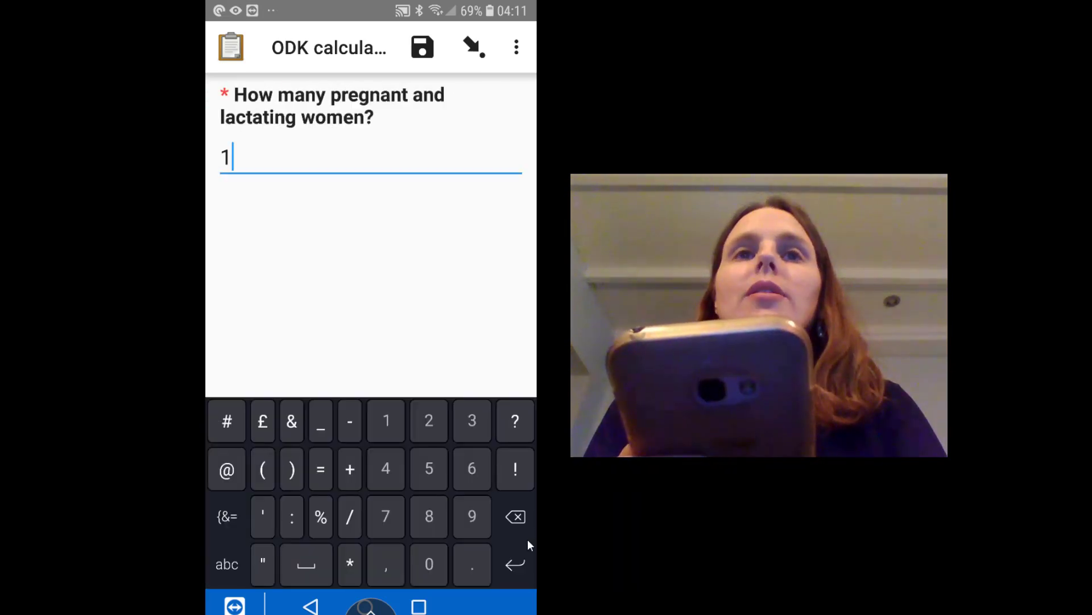
key("Return")
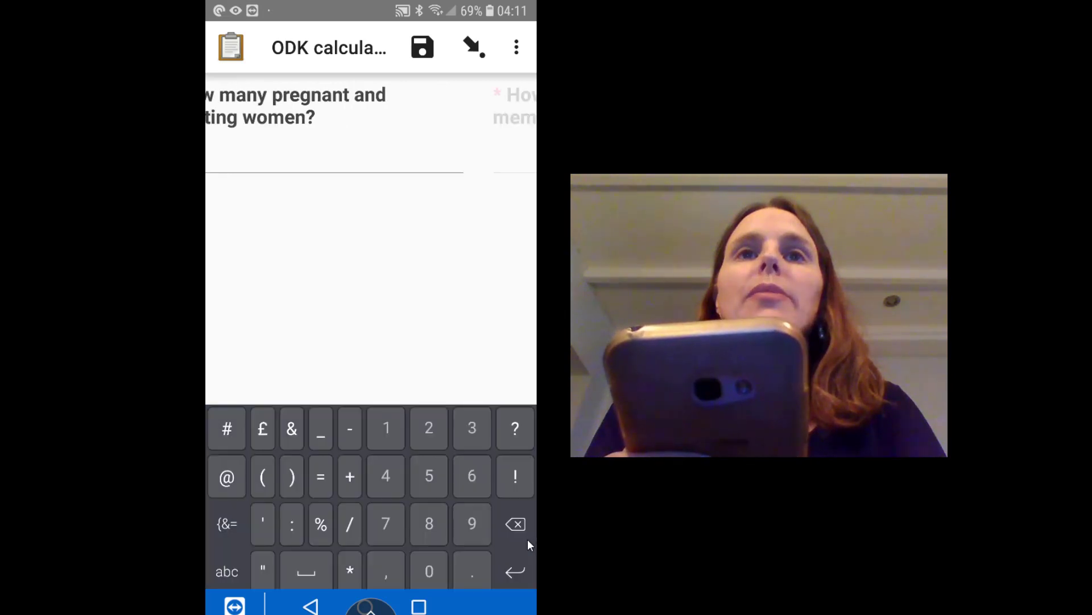
type("0")
key("Return")
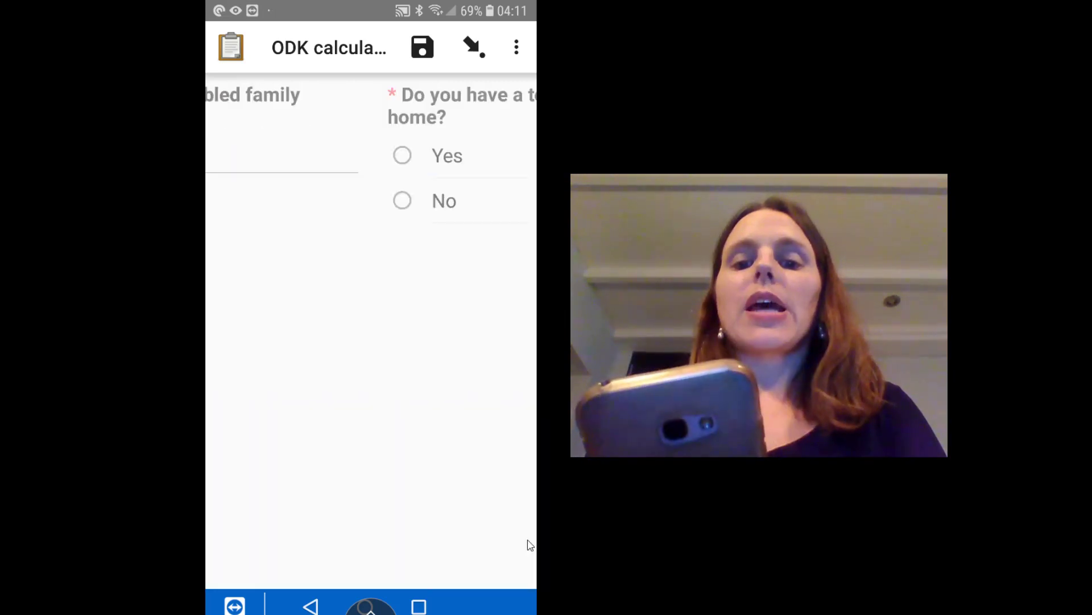
left_click(235, 156)
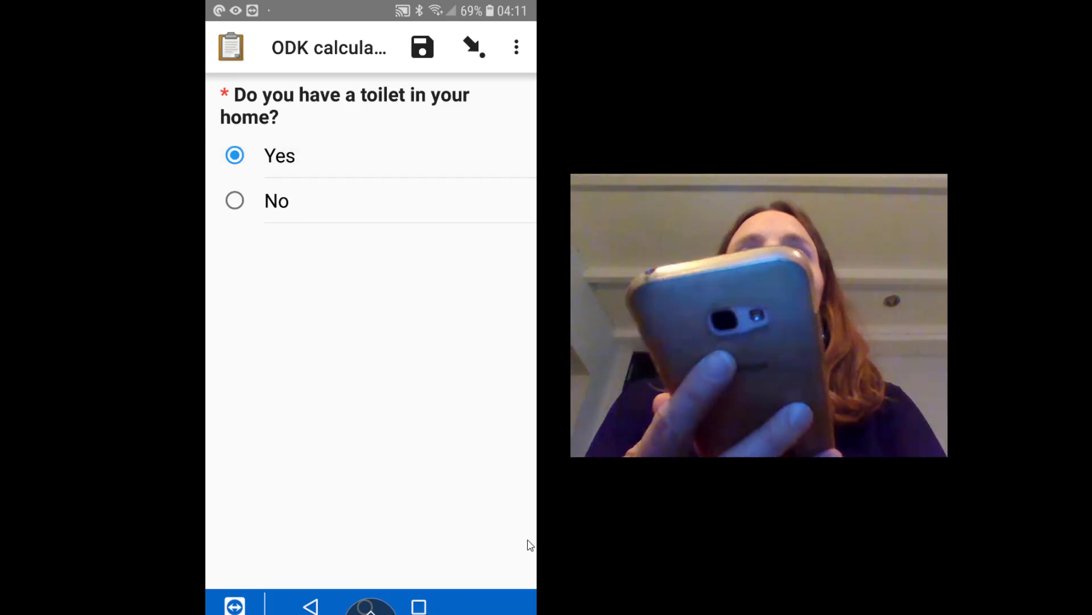